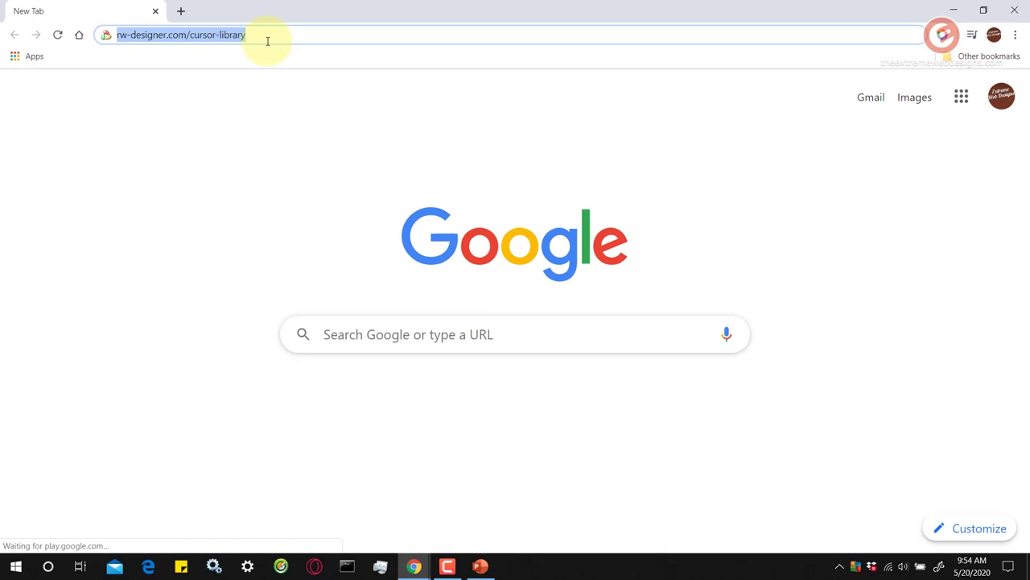
Load the Open Cursor Library site and scroll through its latest cursor sets.
key(Return)
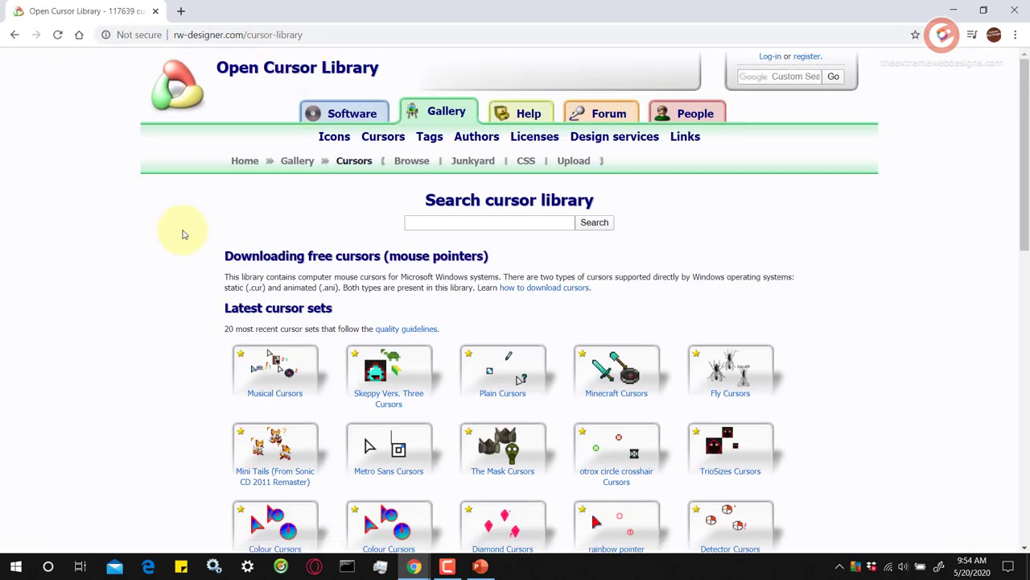
scroll(183, 230, down, 2)
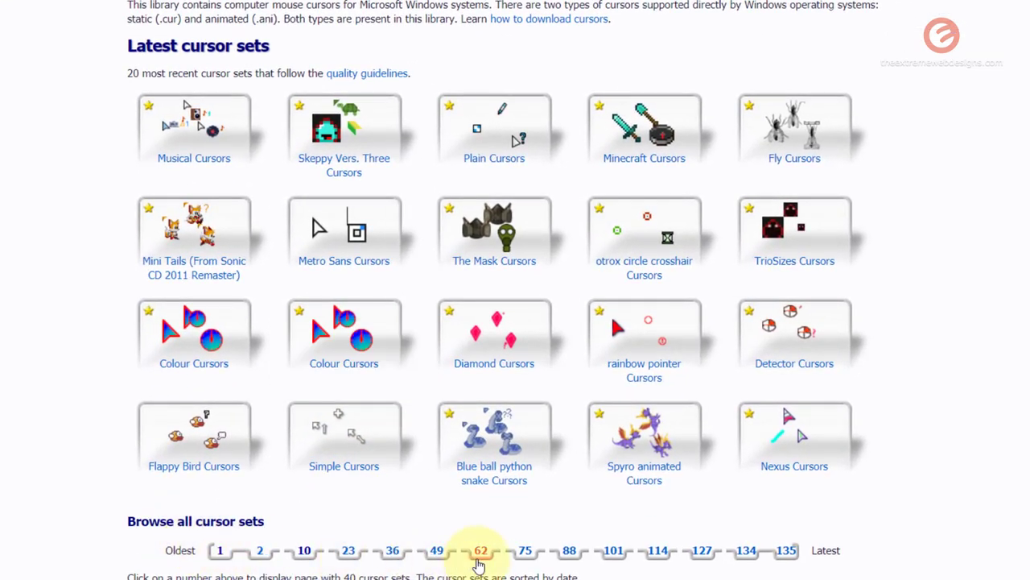
scroll(672, 570, up, 3)
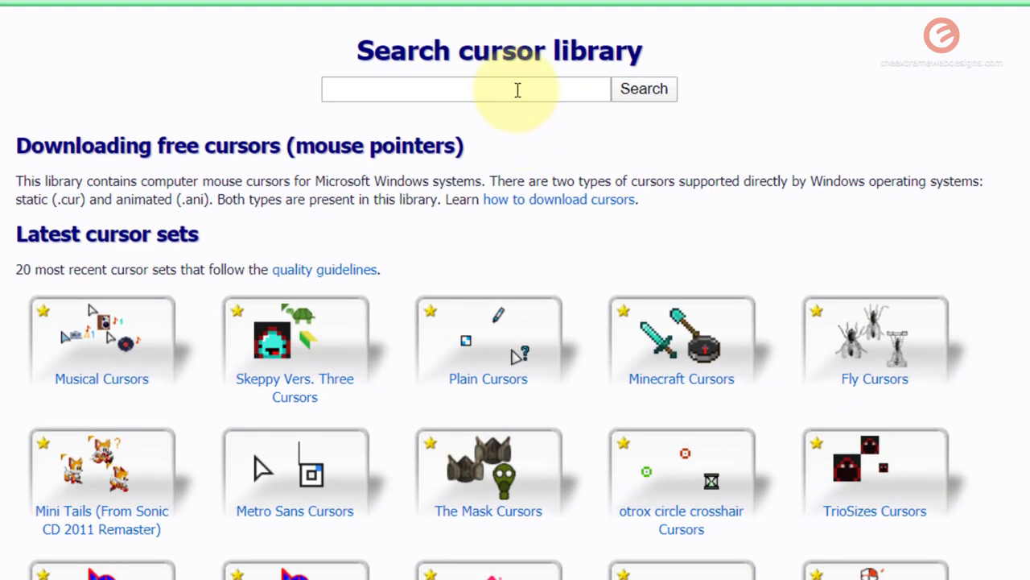
Search the cursor library for 'angry bird'.
click(517, 89)
text(angry bird)
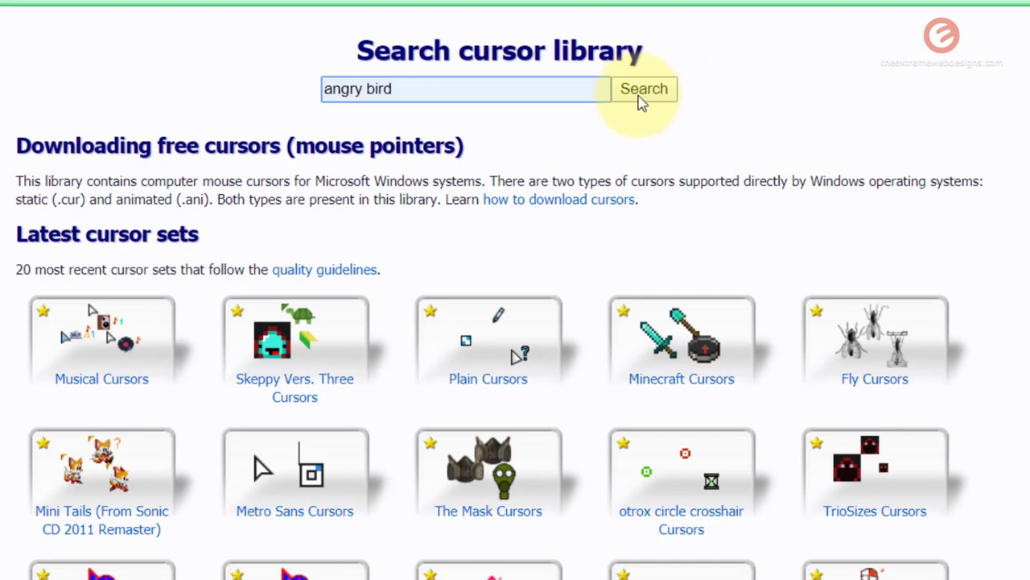
click(641, 95)
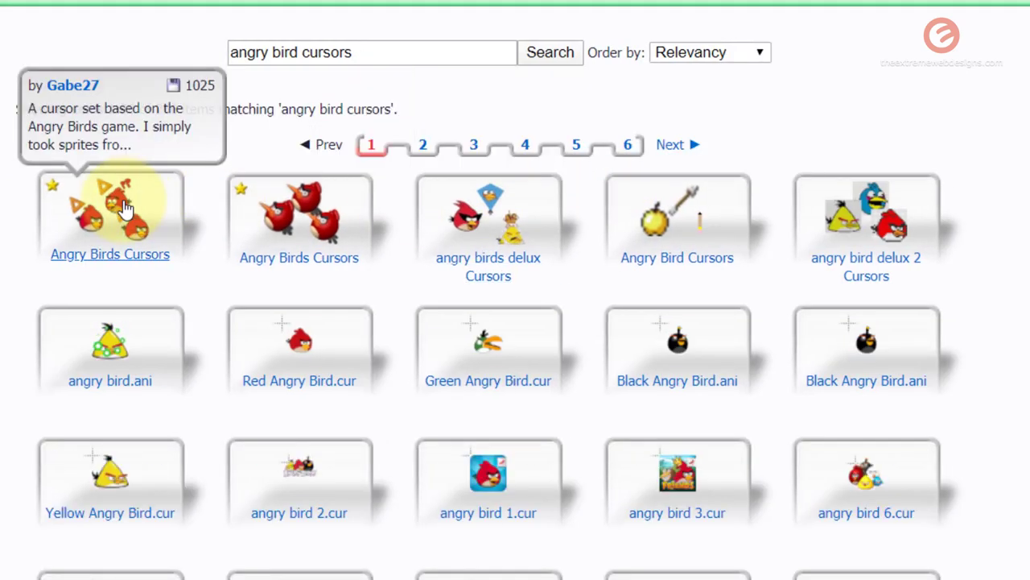
Download the Angry Birds Cursors set as angry-birds-1.zip into the Downloads folder.
mouse_move(115, 269)
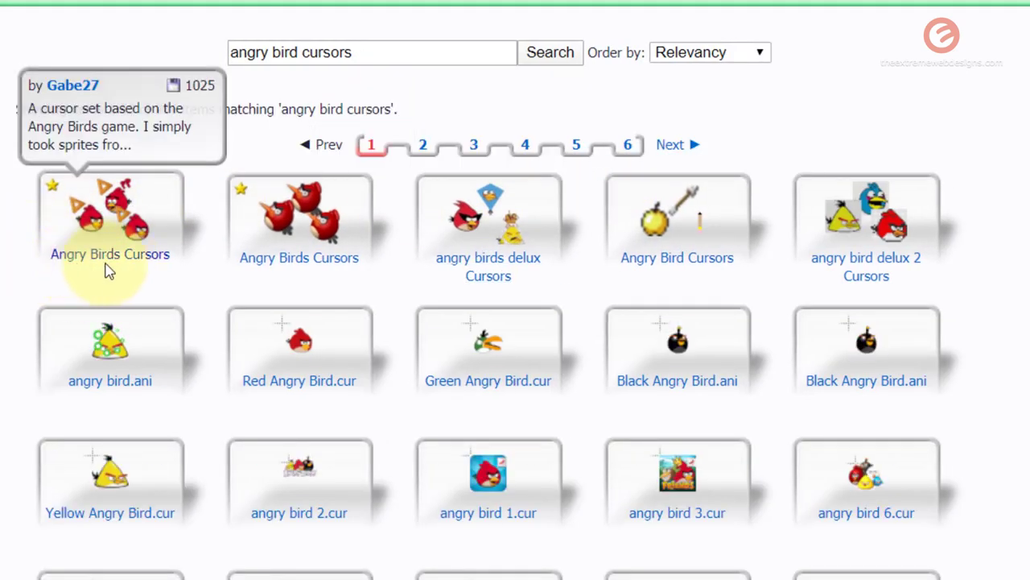
click(93, 264)
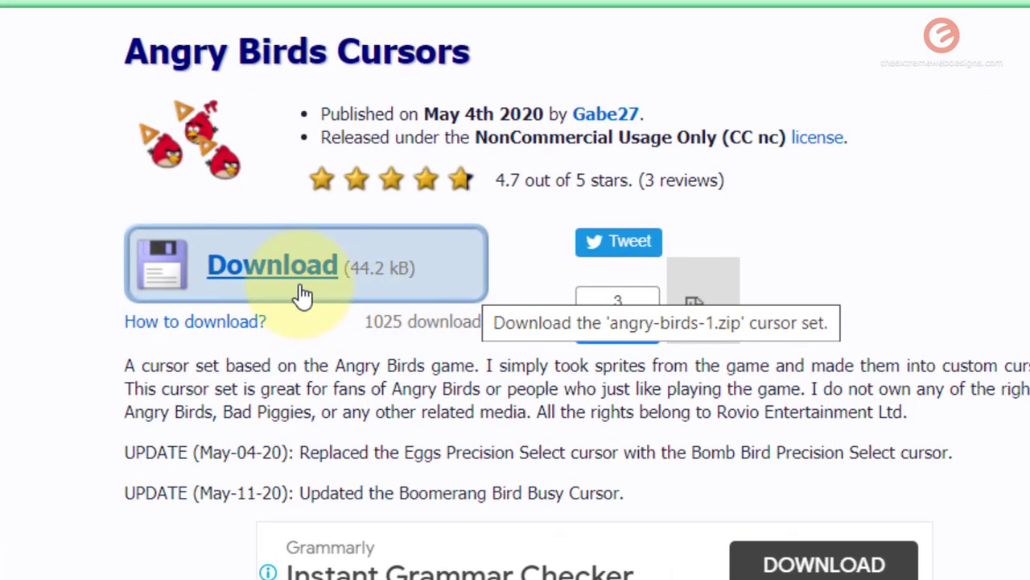
click(307, 289)
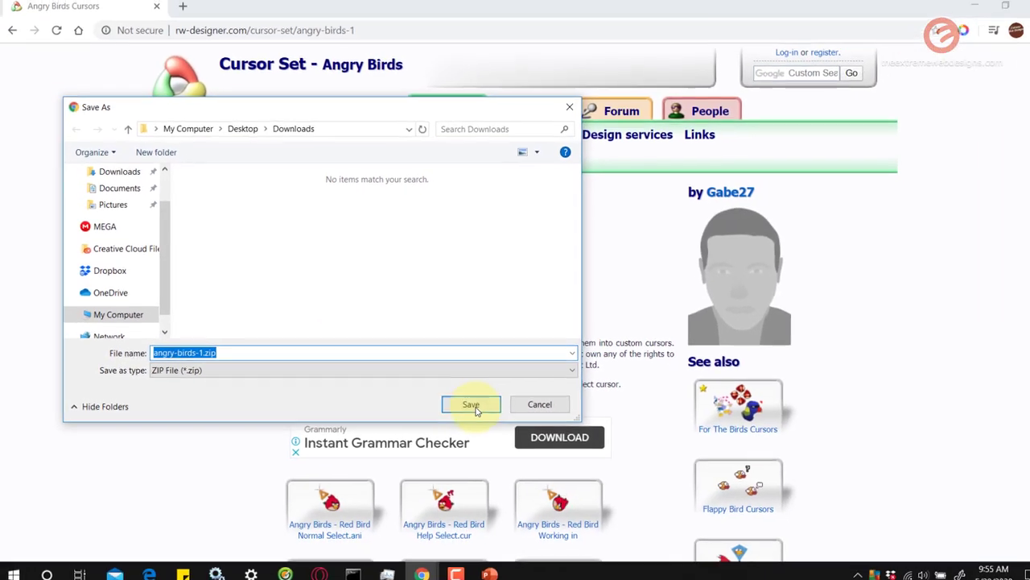
click(647, 494)
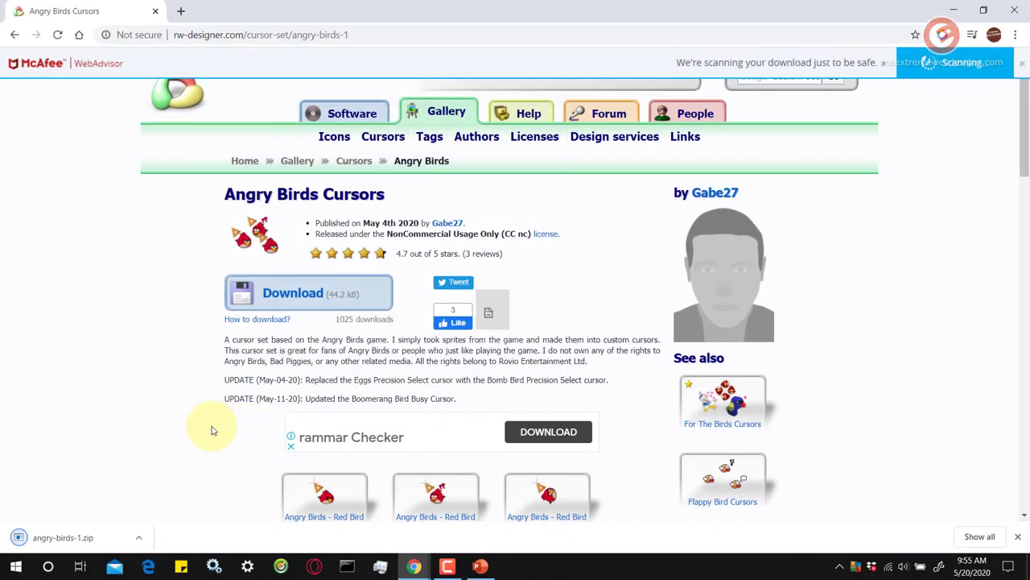
click(141, 539)
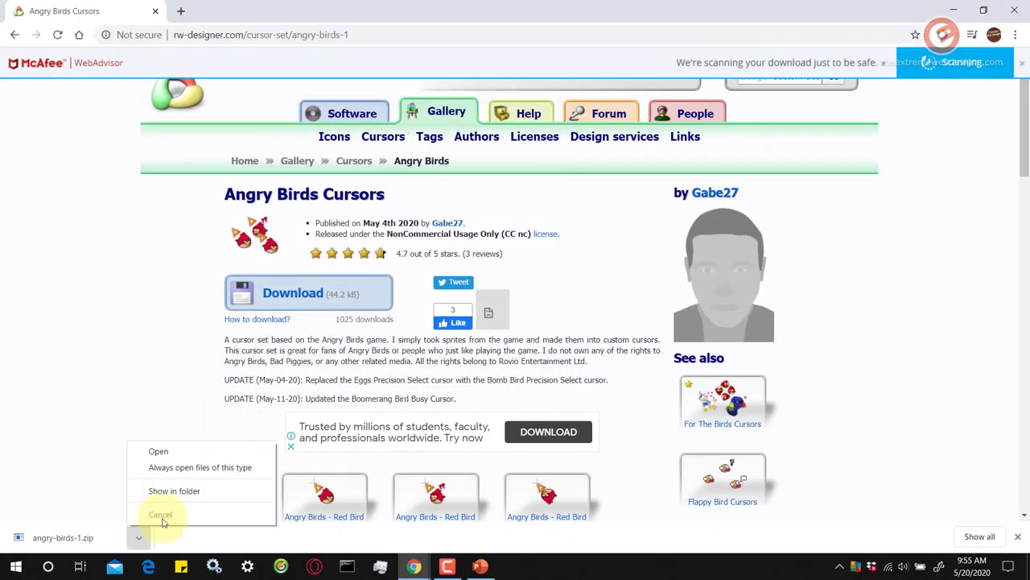
Extract angry-birds-1.zip with 7-Zip into an angry-birds-1 folder.
click(191, 489)
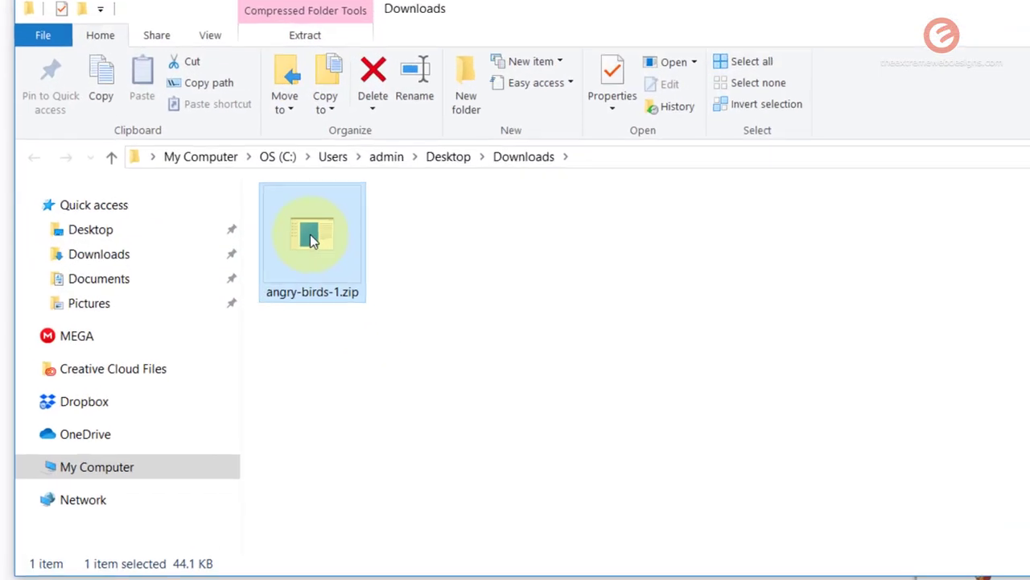
right_click(287, 243)
mouse_move(486, 178)
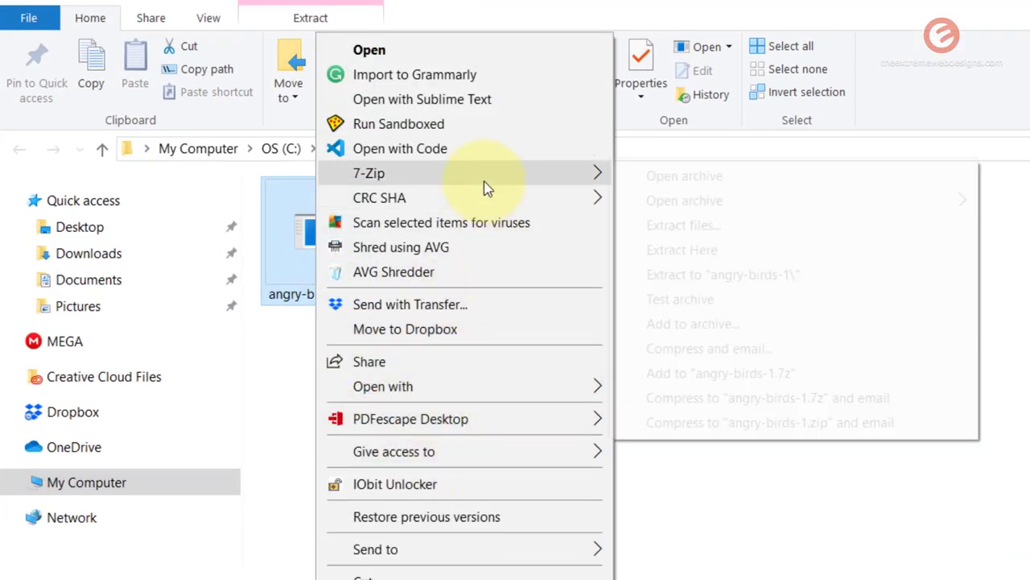
click(797, 268)
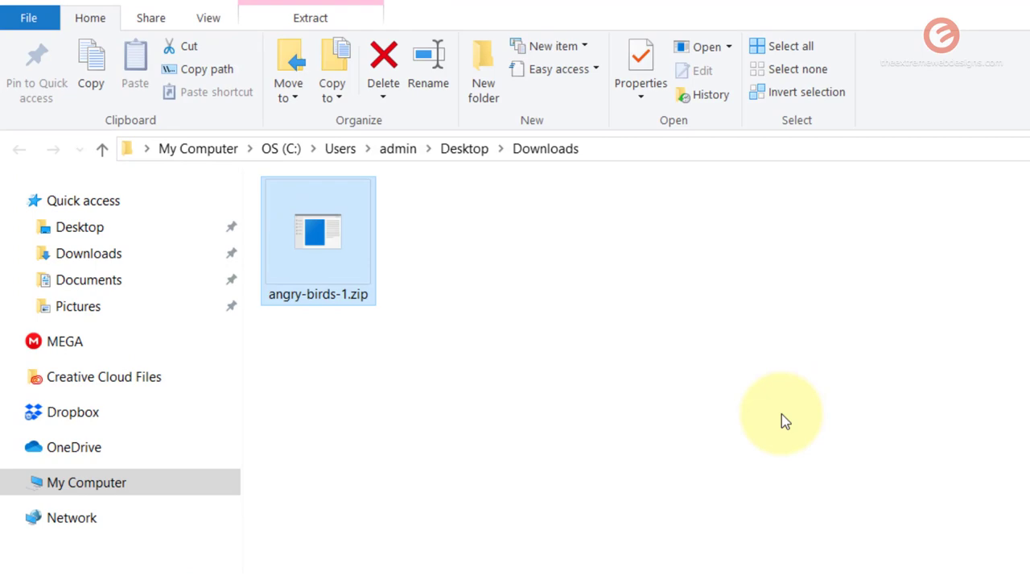
Copy the Red Bird Normal Select.ani cursor from the angry-birds-1 folder.
double_click(330, 251)
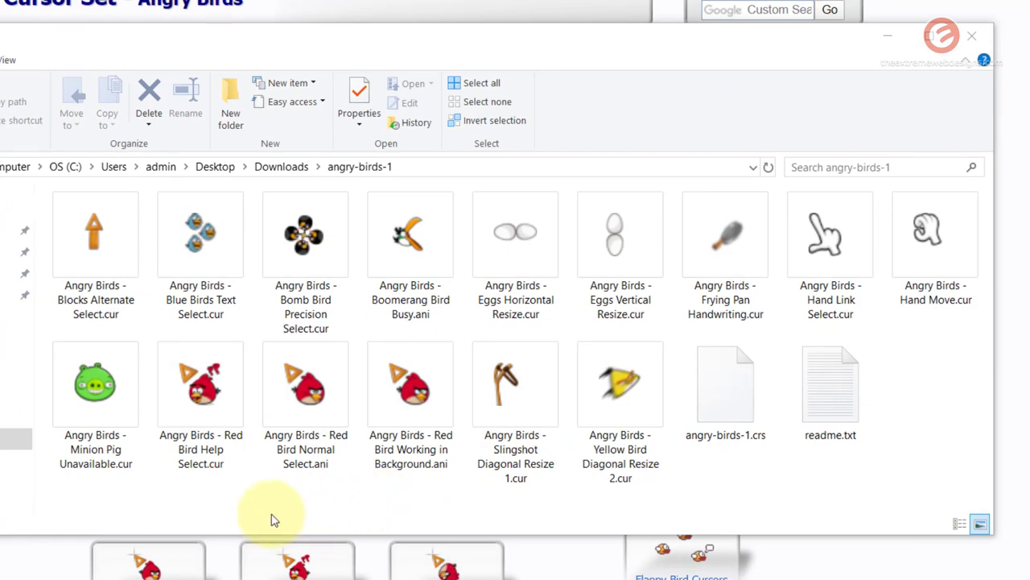
click(316, 402)
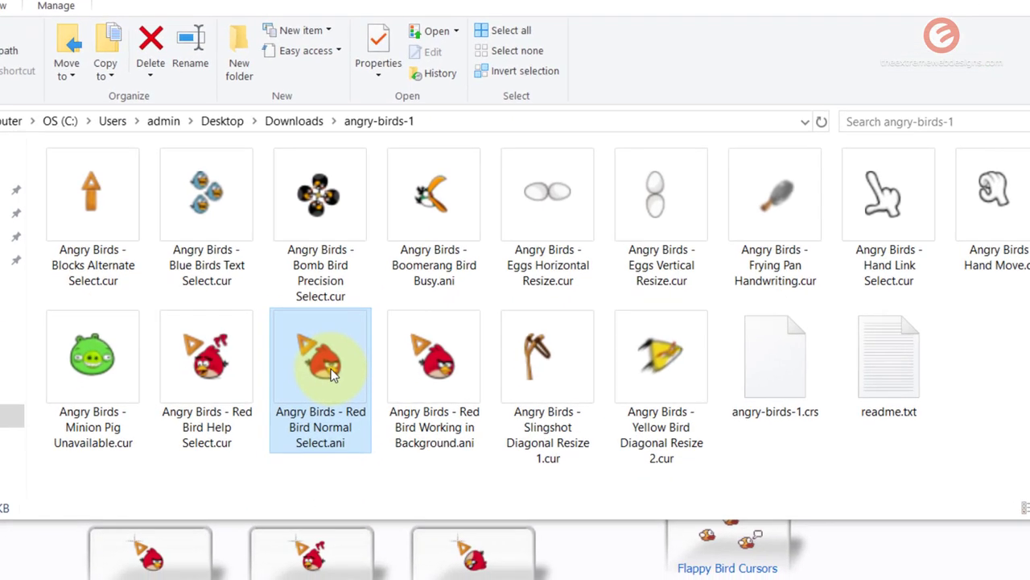
right_click(316, 402)
click(470, 483)
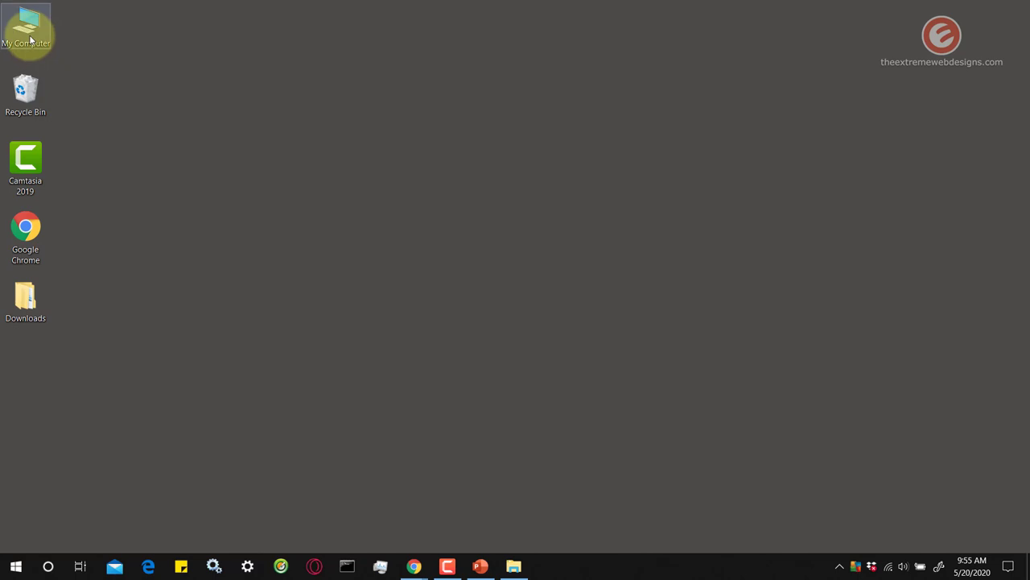
Navigate from My Computer to the C:\Windows\Cursors folder.
double_click(30, 37)
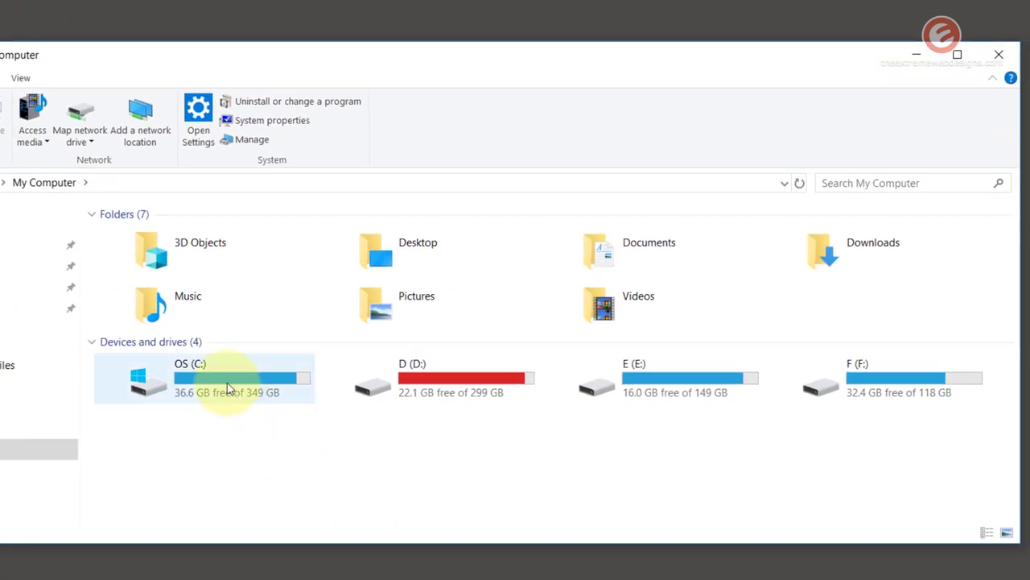
double_click(227, 389)
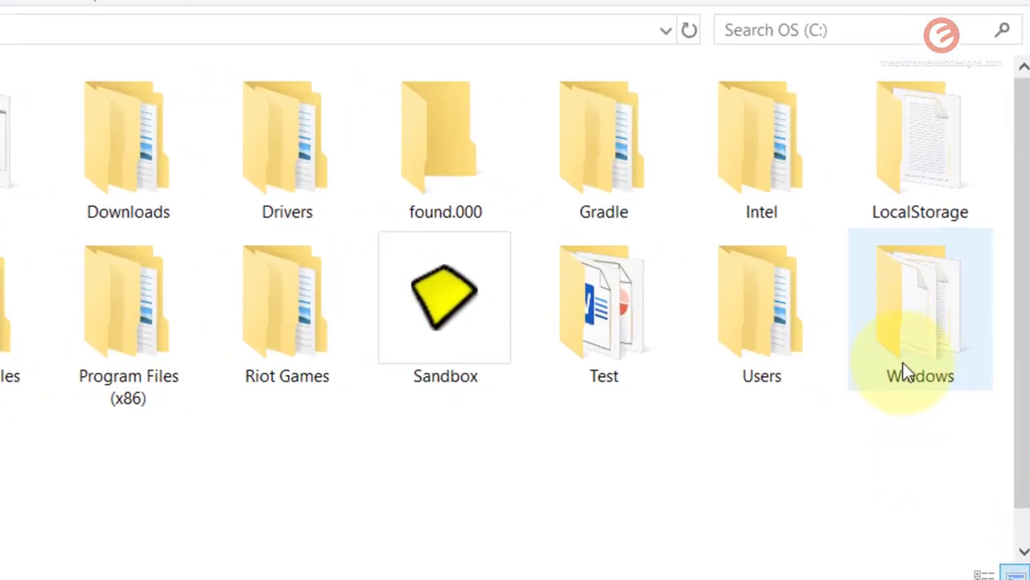
double_click(907, 357)
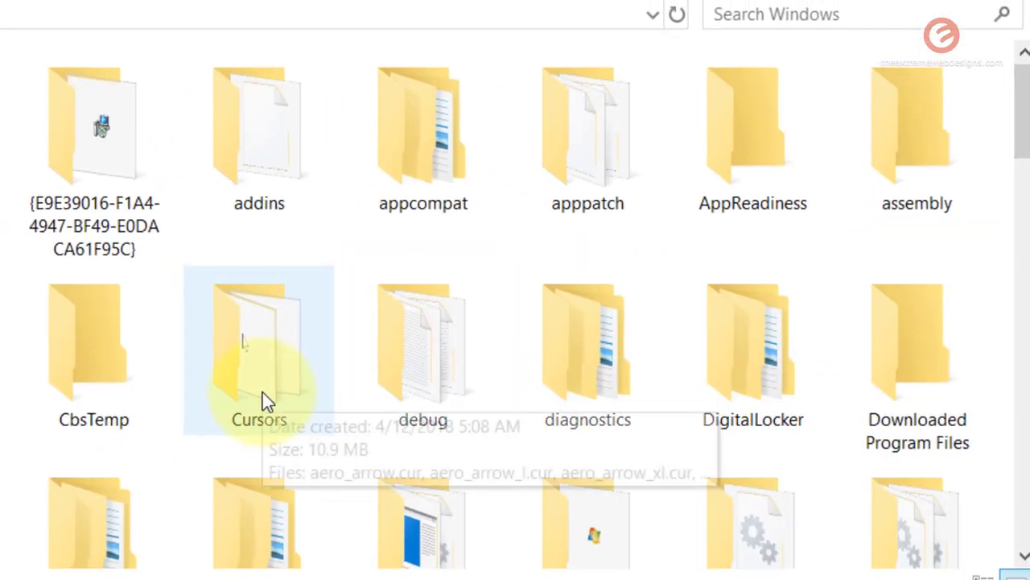
double_click(256, 403)
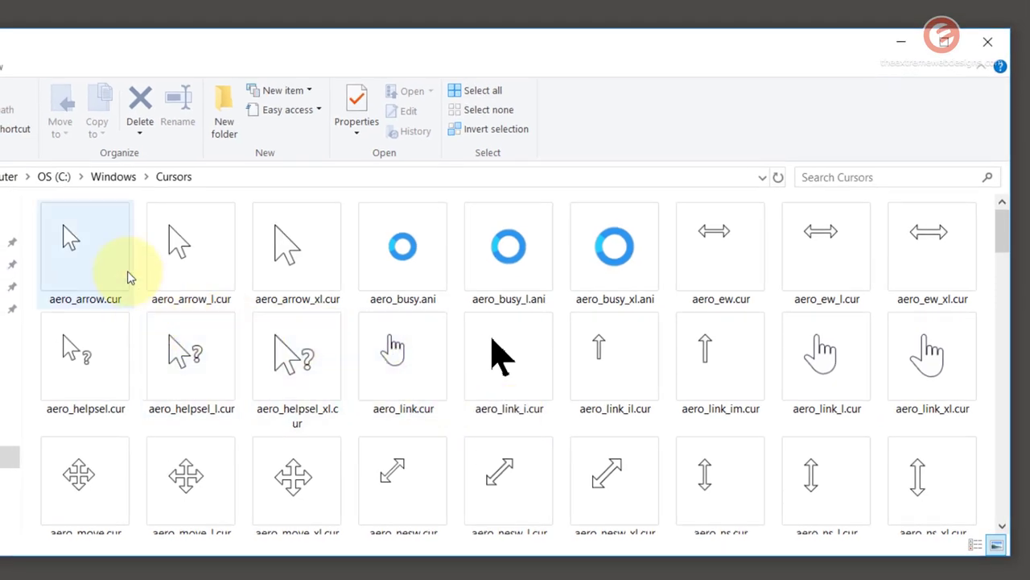
Paste the red bird cursor into Cursors, approving the administrator prompt, and locate it.
right_click(138, 244)
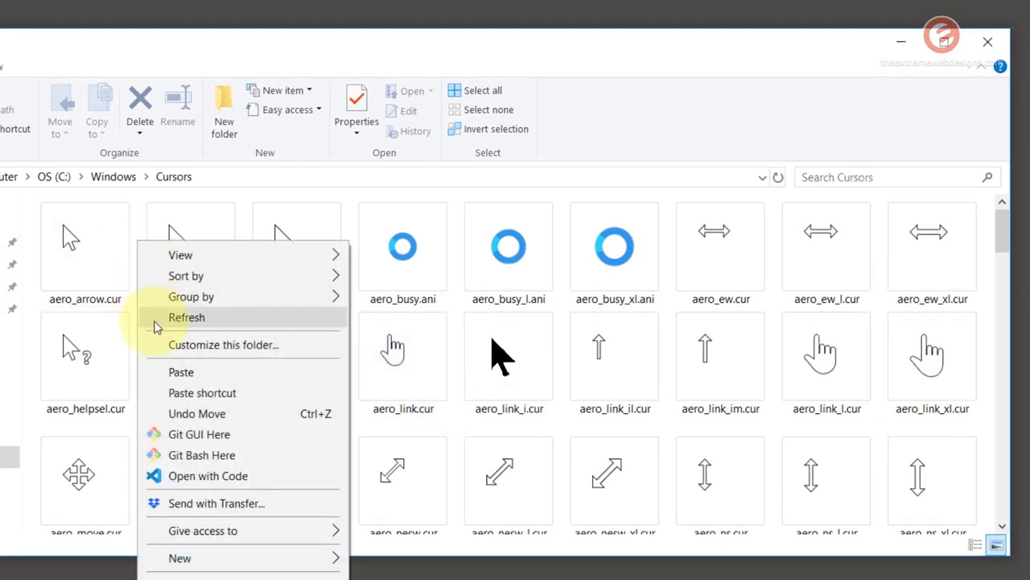
click(228, 372)
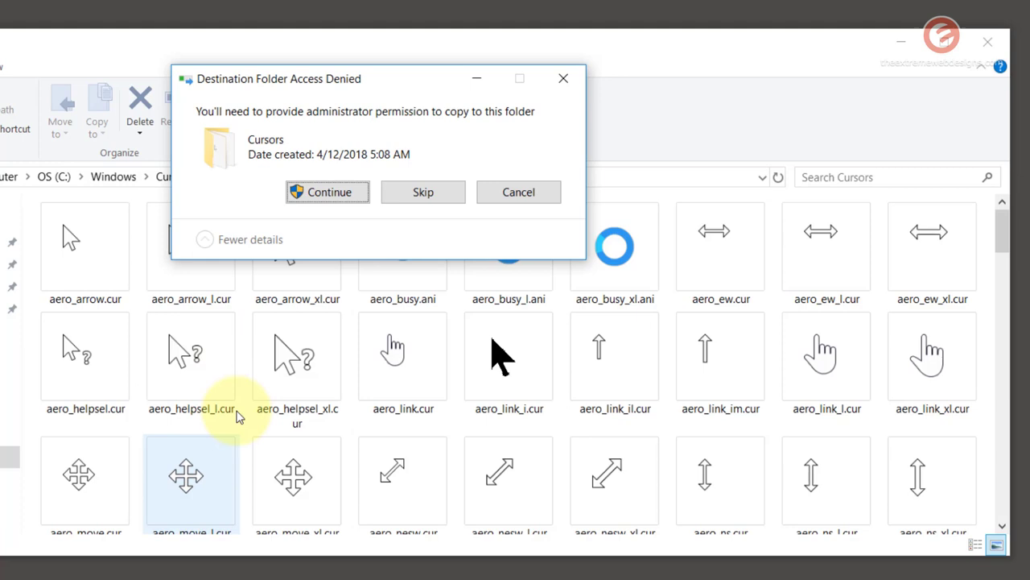
click(348, 196)
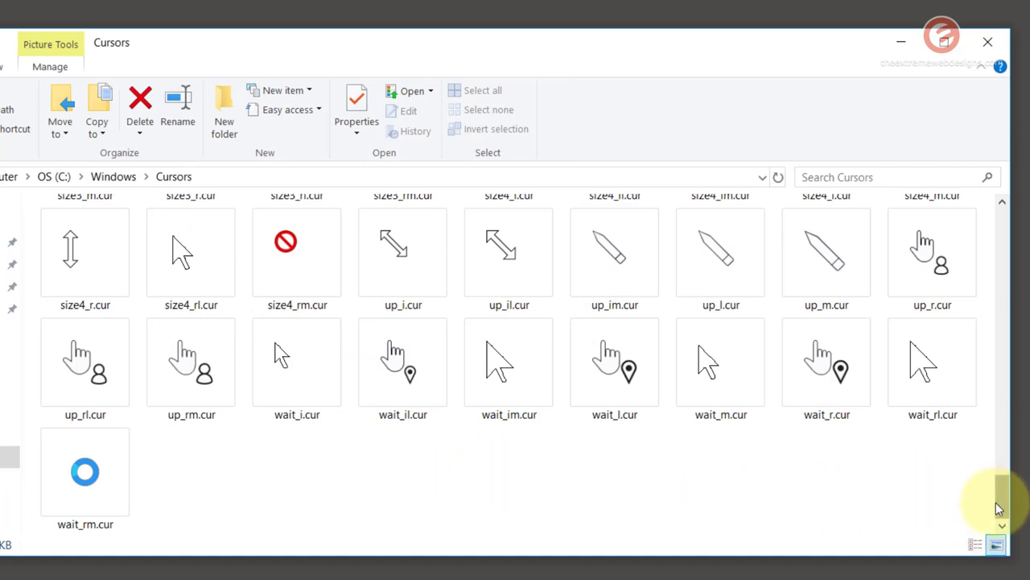
drag(999, 507, 990, 212)
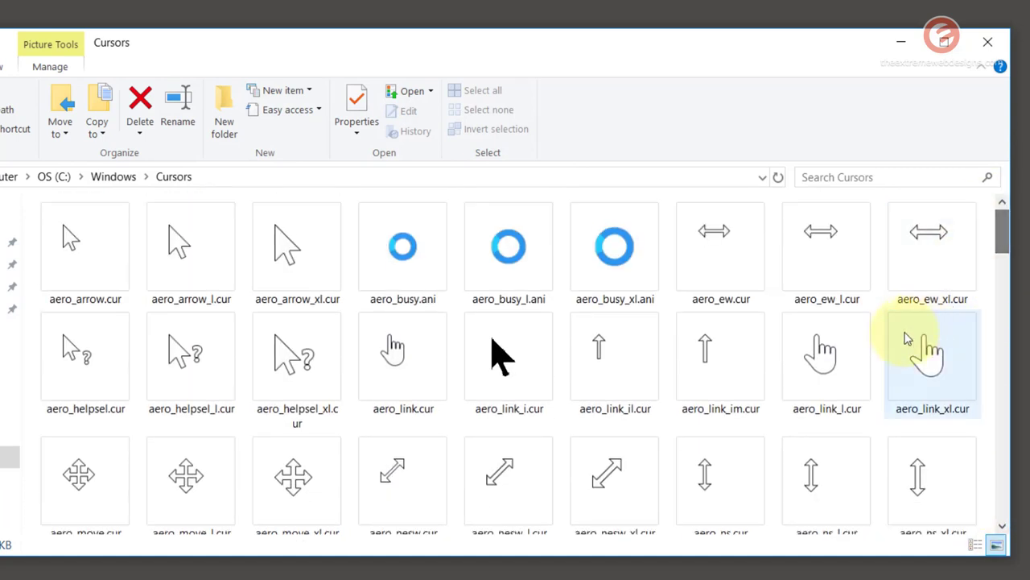
scroll(623, 390, down, 3)
scroll(628, 400, down, 2)
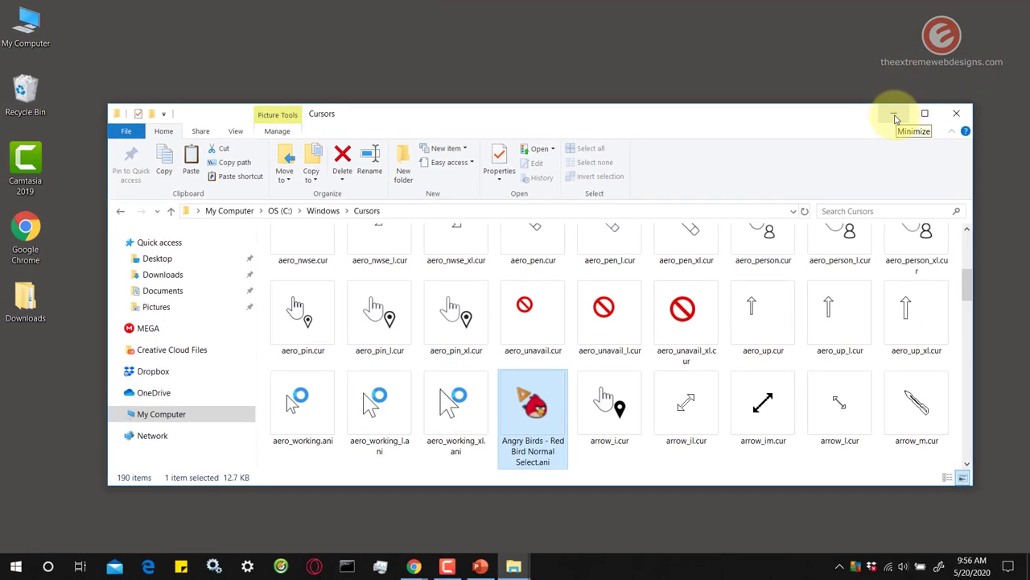
Search Start for 'mouse' and bring up Mouse Properties via Additional mouse options, centred on screen.
click(901, 41)
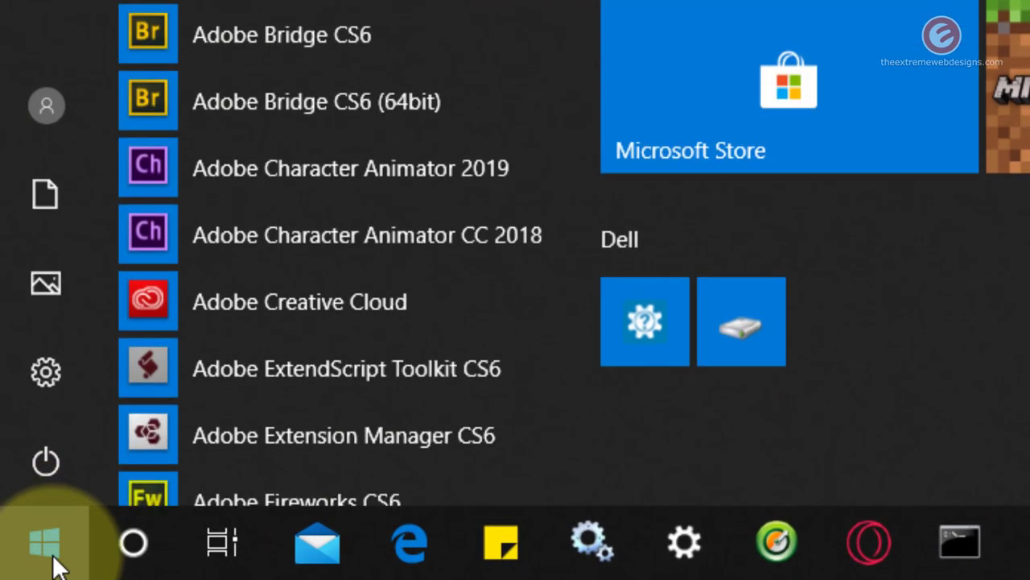
text(mouse)
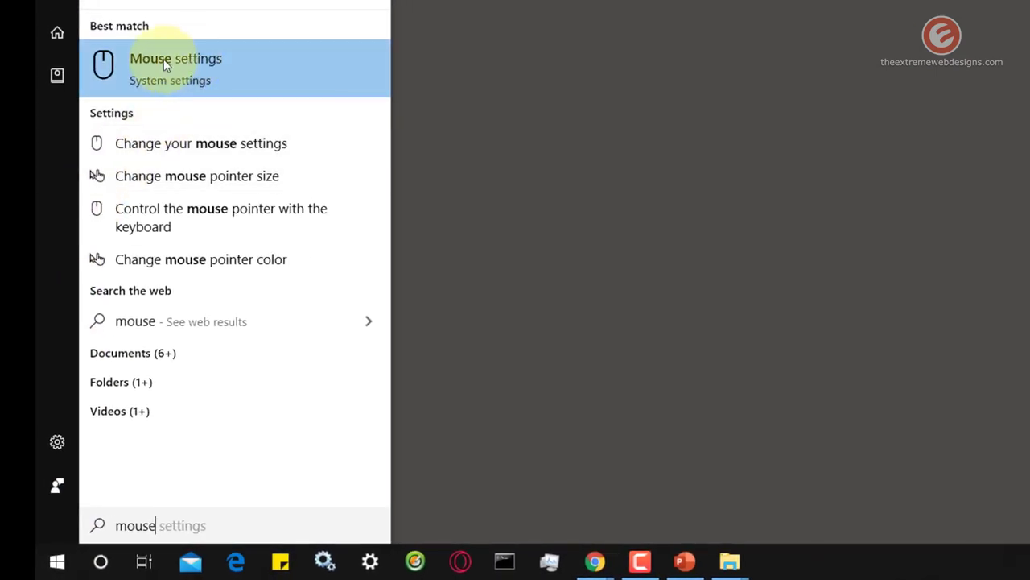
click(211, 70)
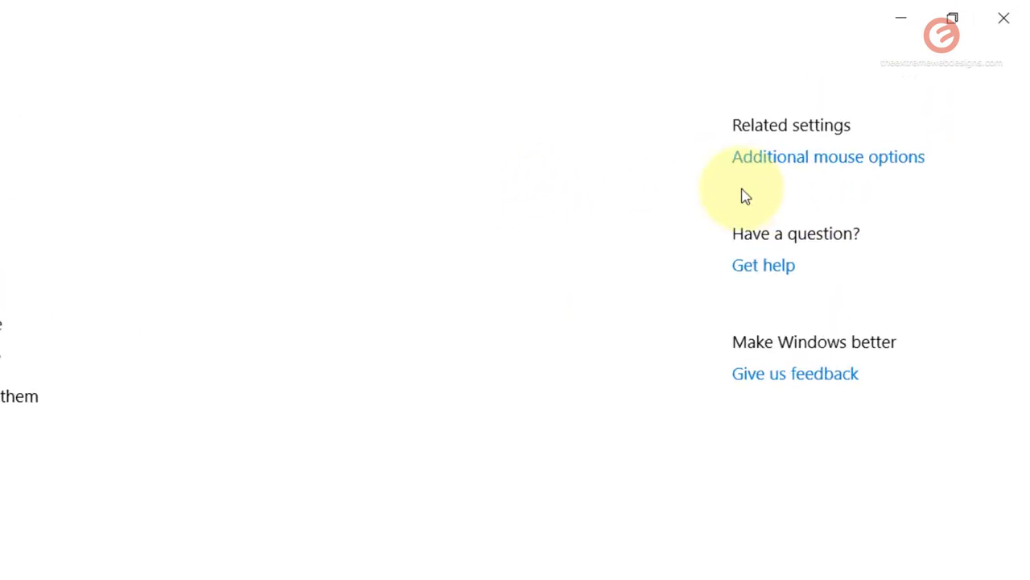
click(774, 225)
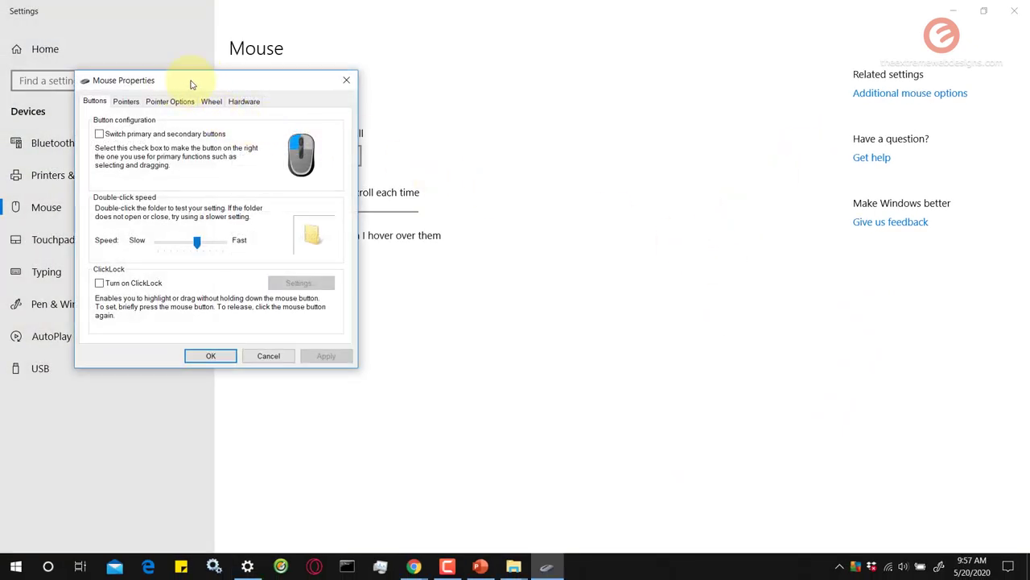
drag(192, 84, 520, 134)
On the Pointers tab, preview several pointers, then select Normal Select for changing.
click(950, 11)
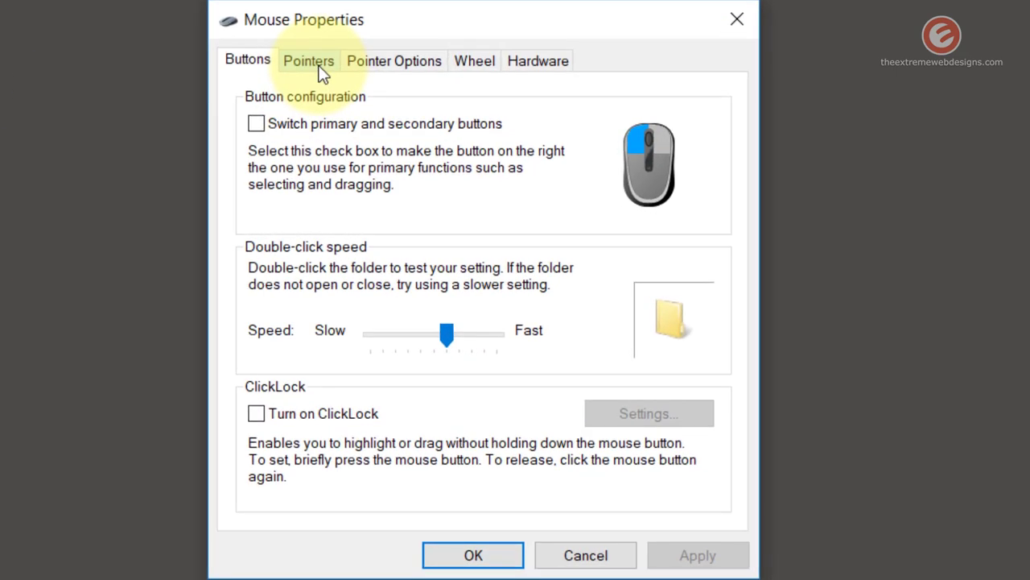
click(320, 68)
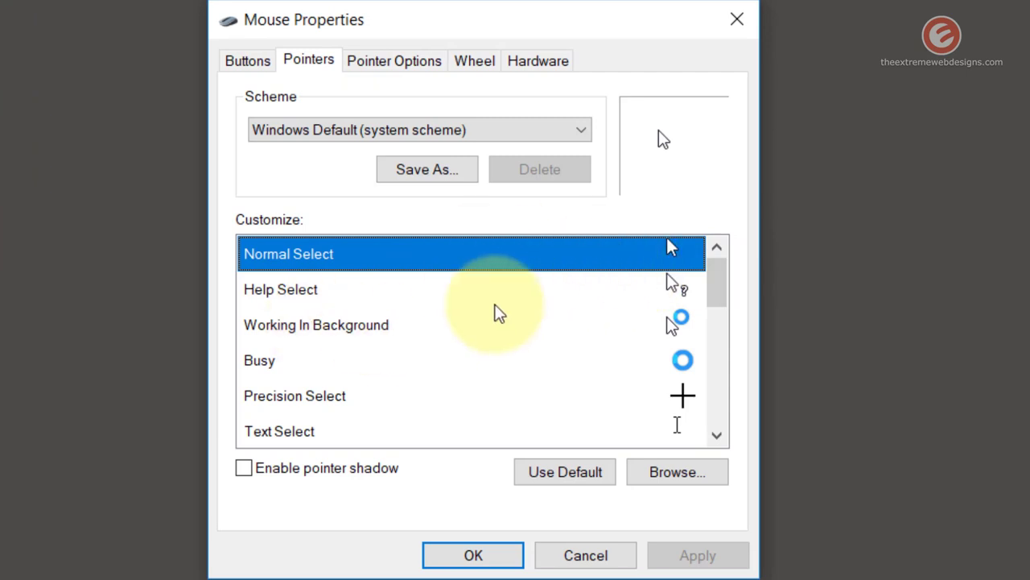
click(449, 321)
click(372, 395)
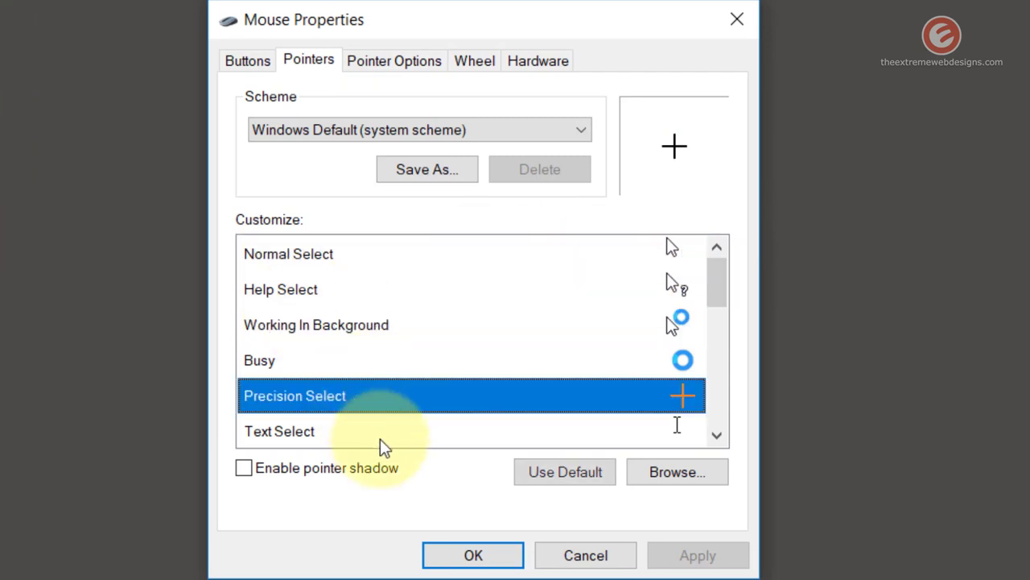
click(453, 434)
click(444, 339)
scroll(359, 285, up, 1)
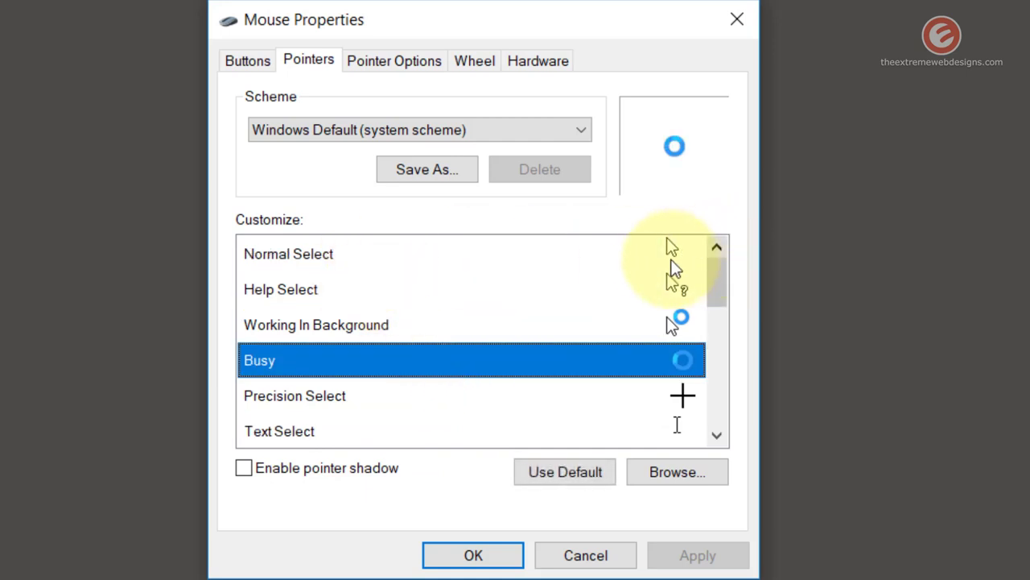
click(675, 251)
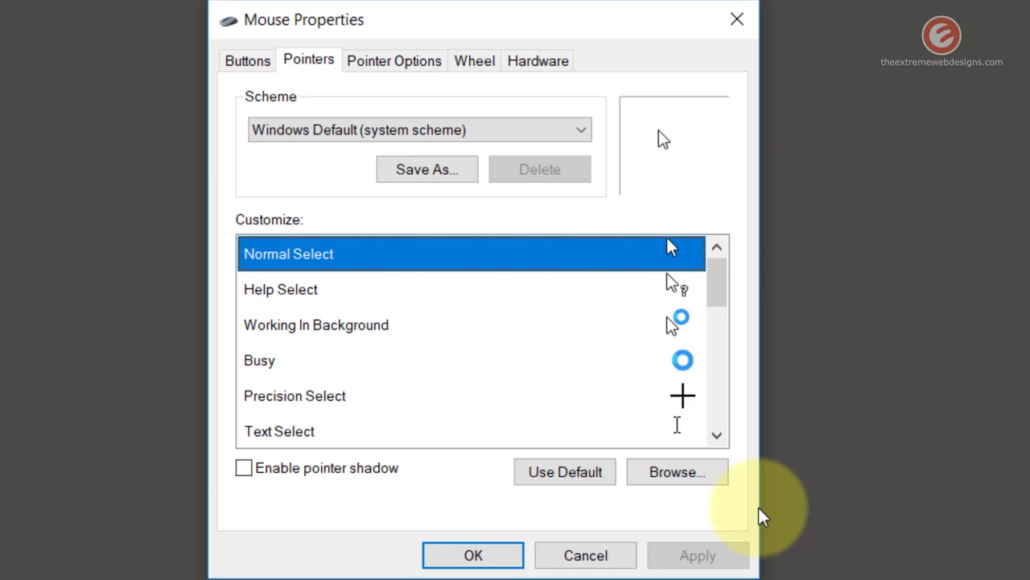
Browse C:\Windows\Cursors and assign 'Angry Birds - Red Bird Normal Select.ani' to Normal Select.
click(688, 483)
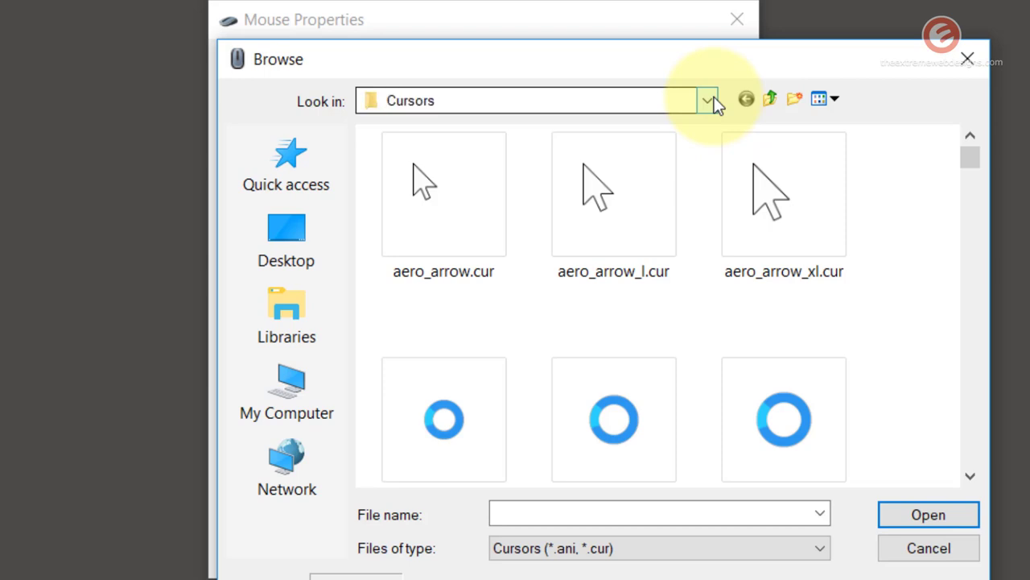
click(708, 100)
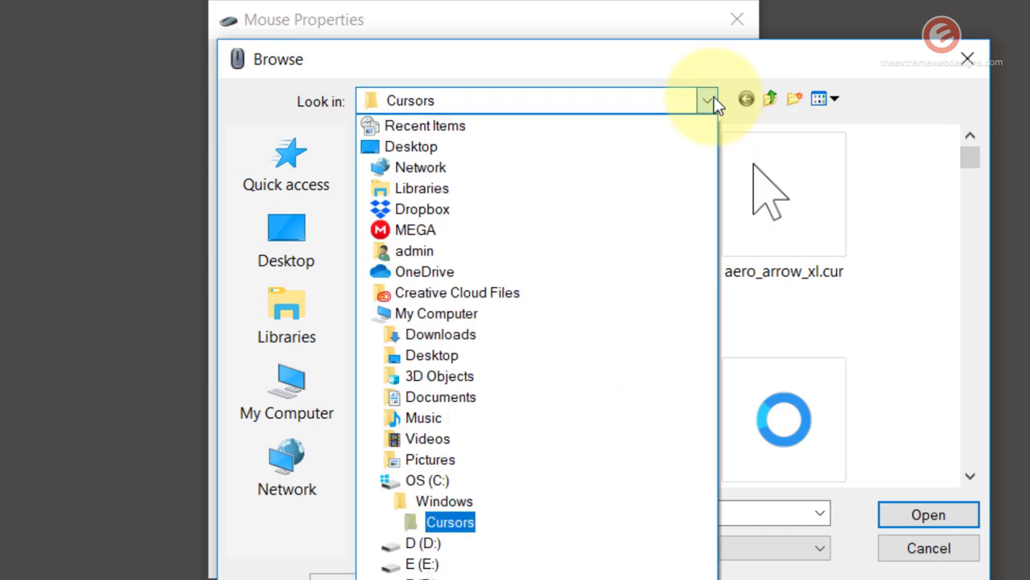
click(469, 524)
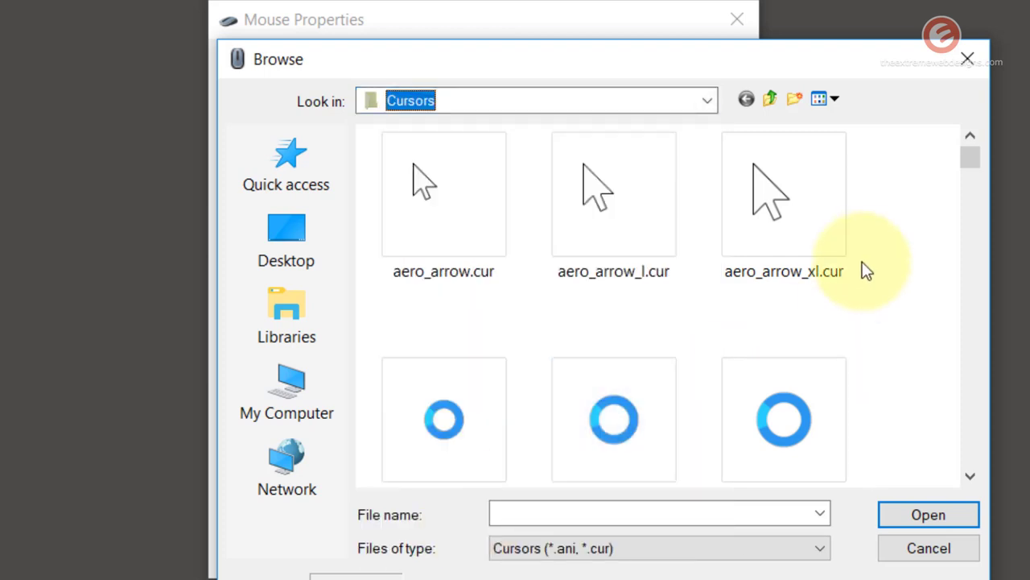
click(898, 321)
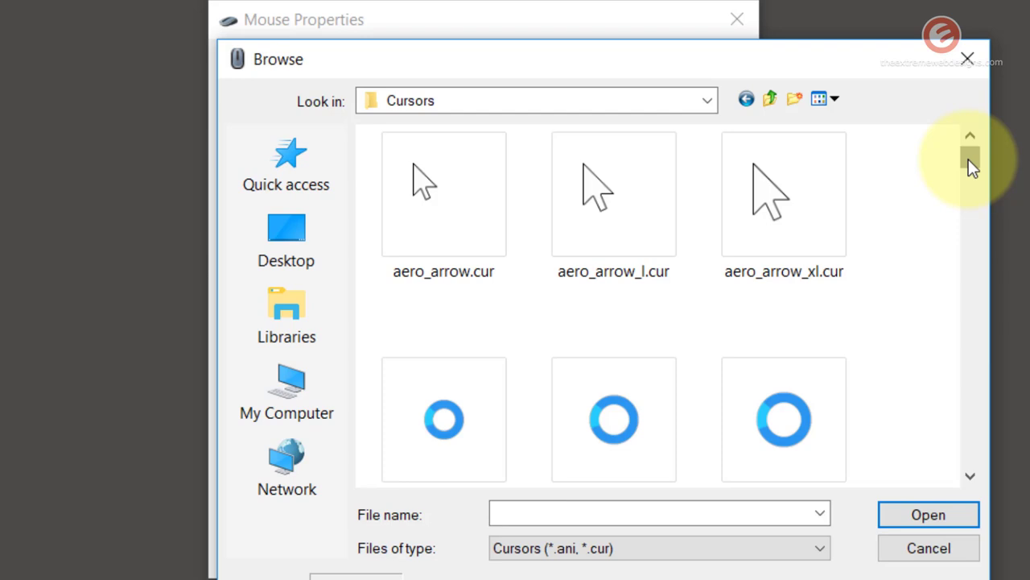
drag(970, 159, 970, 197)
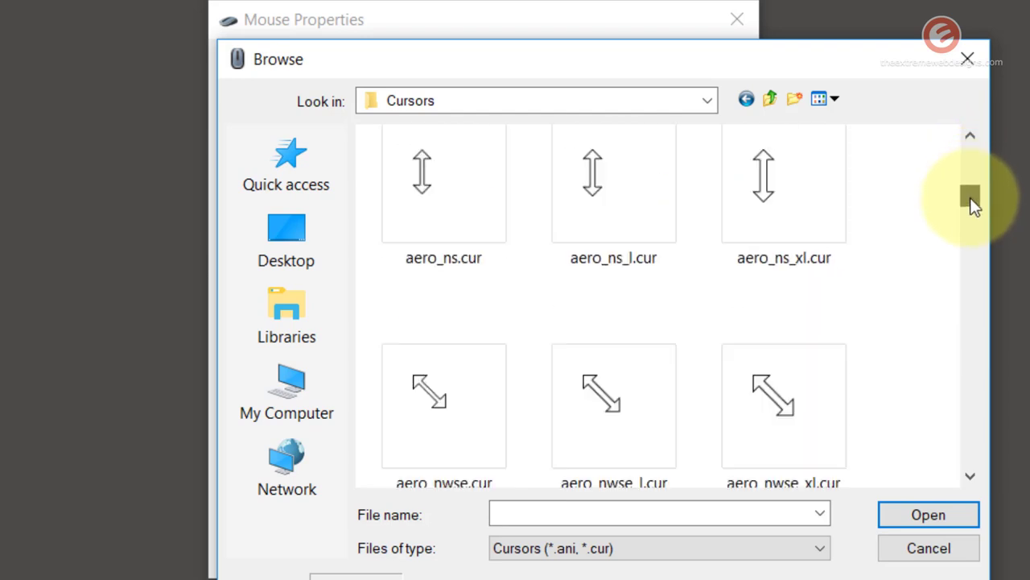
key(a)
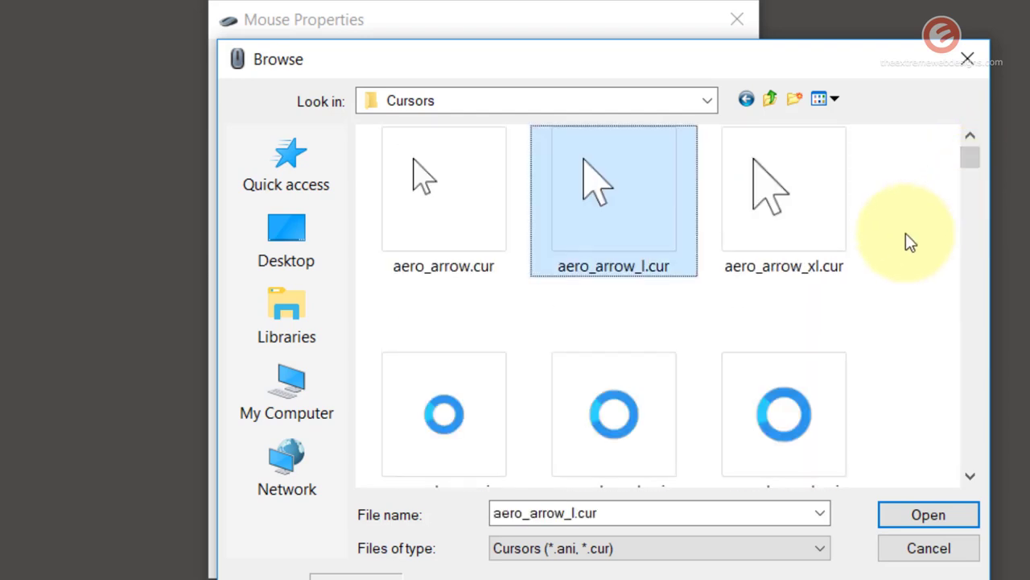
key(n)
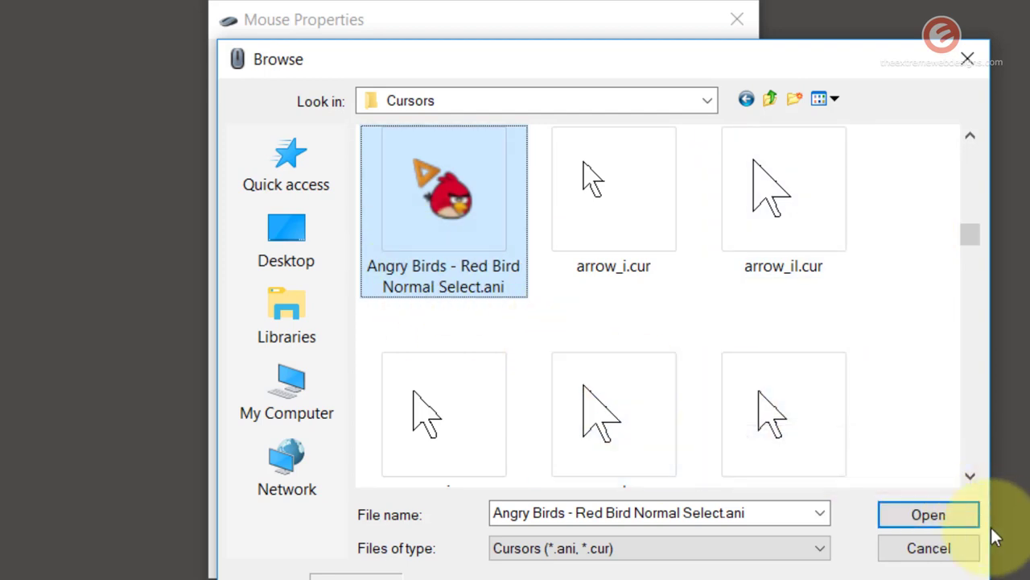
click(920, 511)
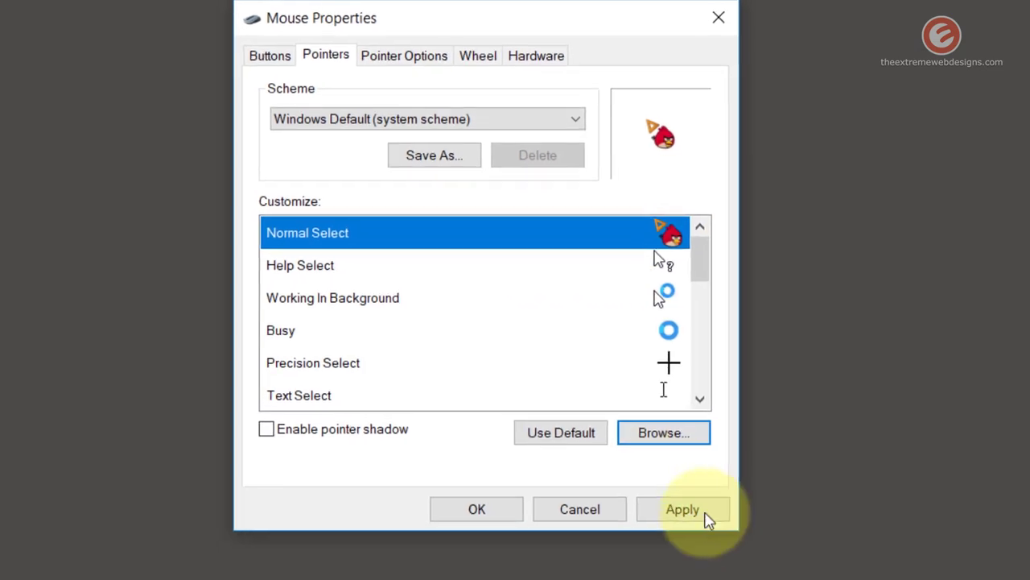
Apply the red bird pointer, then browse Downloads and the angry-birds-1 folder.
click(669, 509)
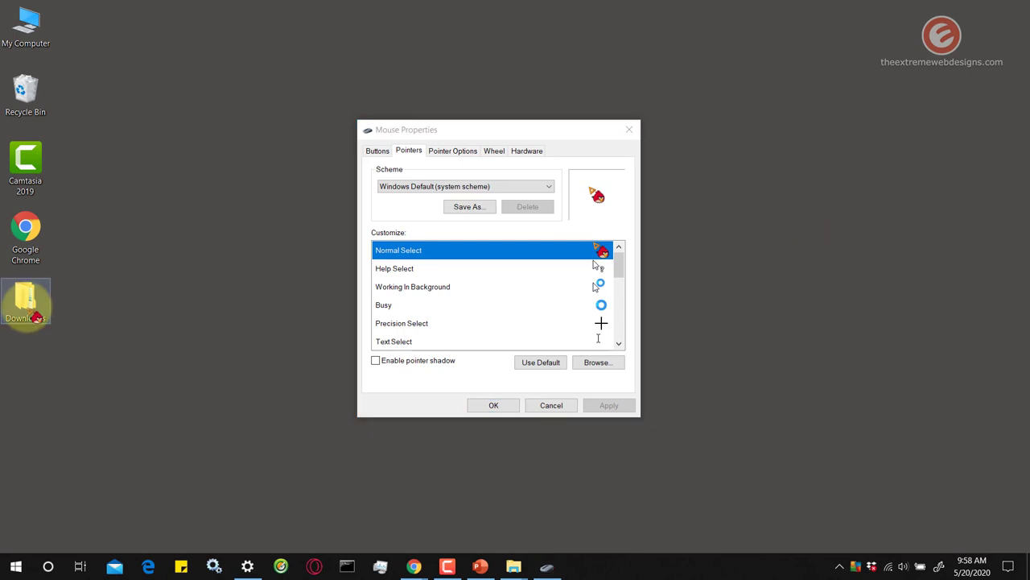
double_click(36, 316)
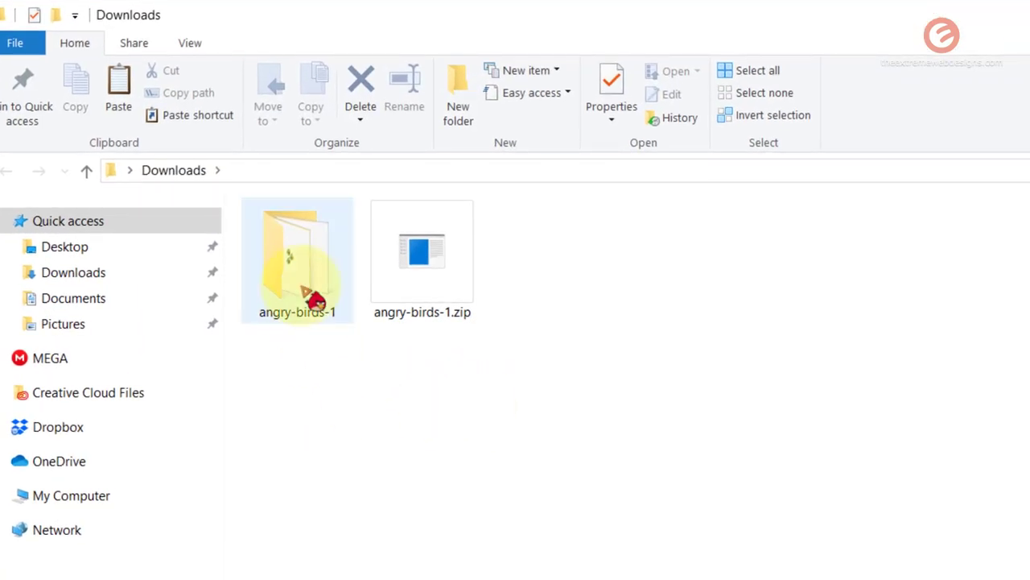
double_click(305, 290)
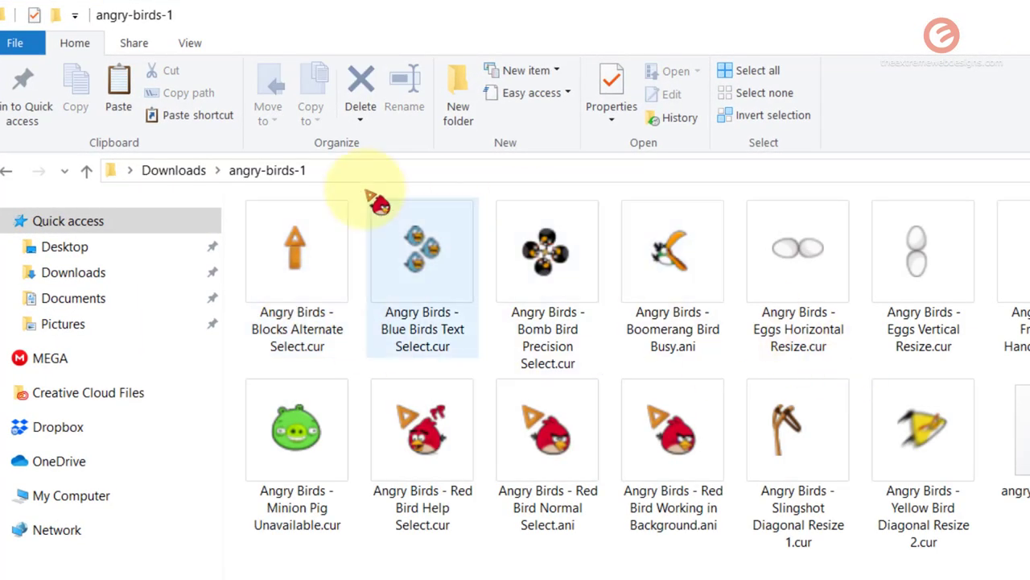
click(177, 171)
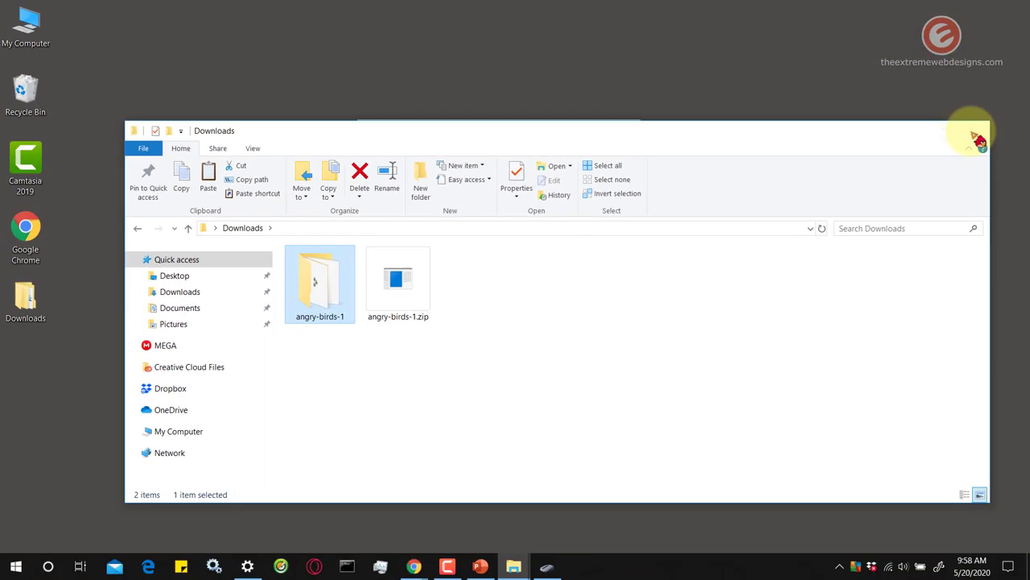
Close the Downloads window and restore the default Normal Select arrow, applying and confirming it.
click(975, 134)
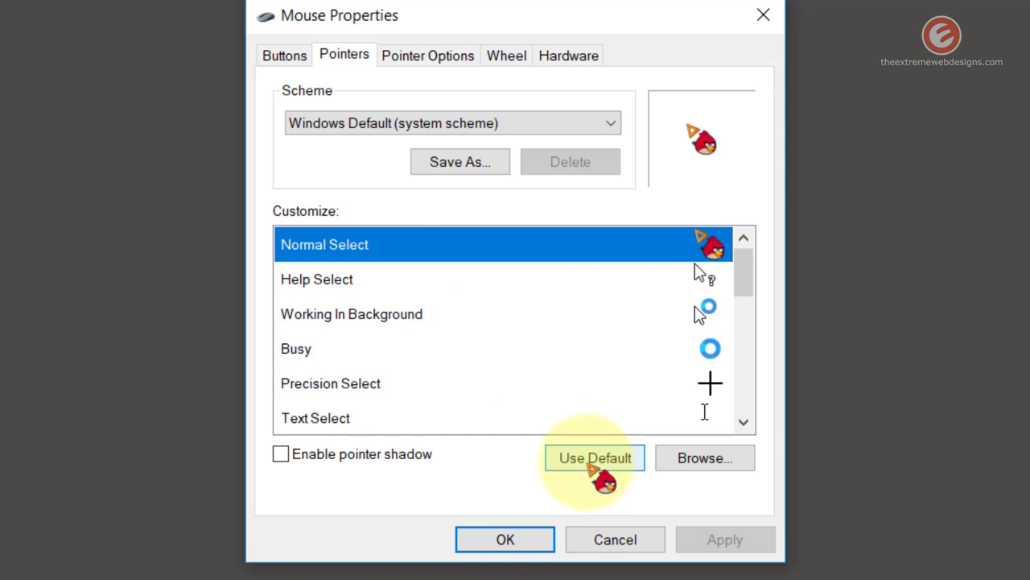
click(592, 465)
click(729, 540)
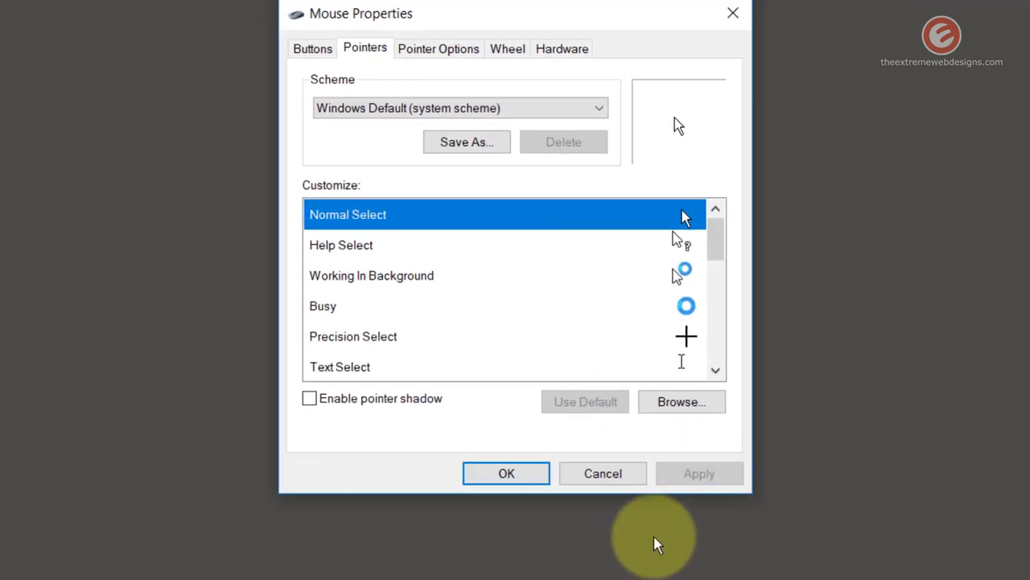
click(508, 475)
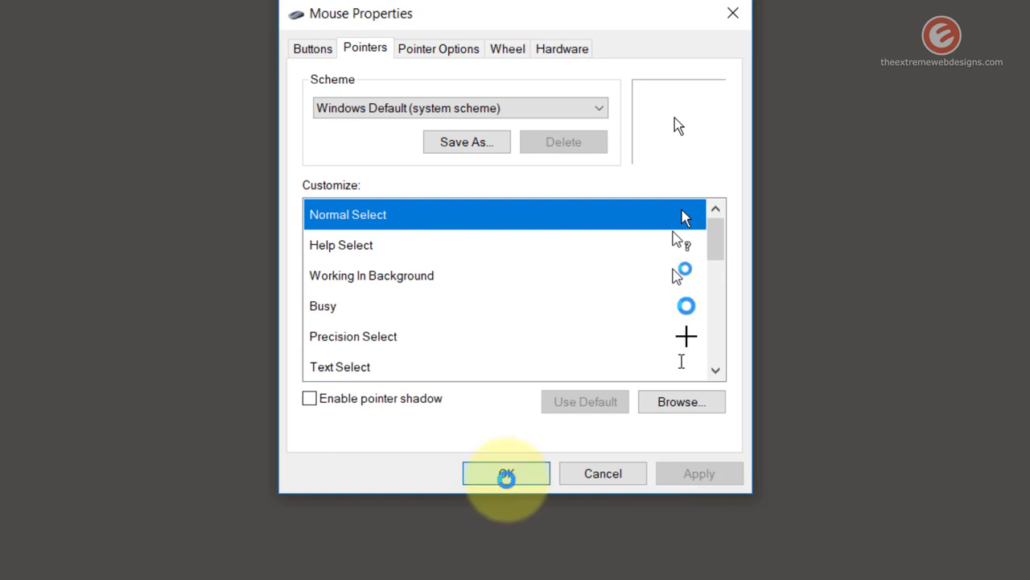